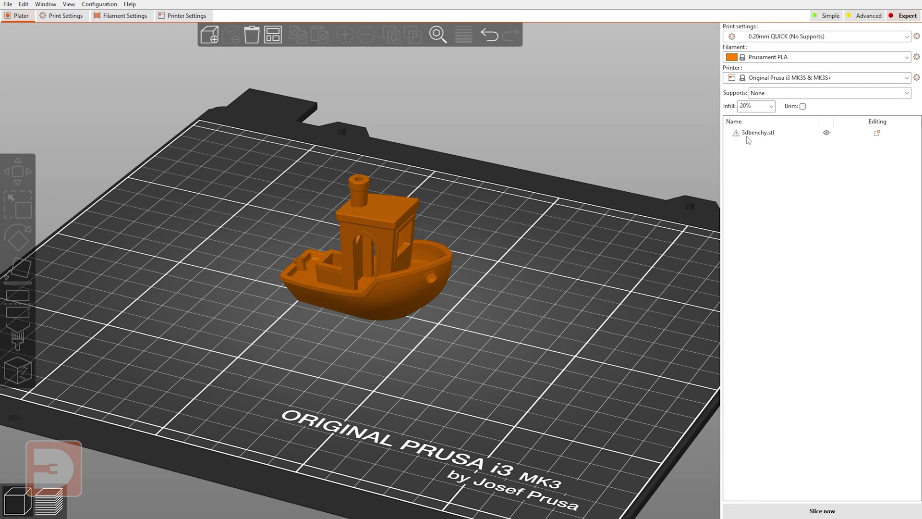
Select the 3dbenchy model on the print bed.
click(389, 269)
Add a box negative volume, stretch it to about 70 mm in Y, tilt it 30°, and place it over the stern.
right_click(388, 269)
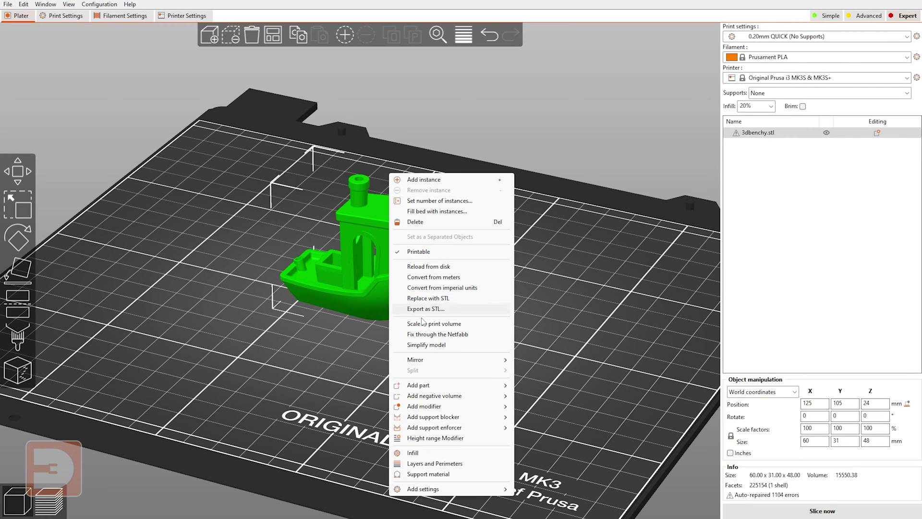
mouse_move(505, 402)
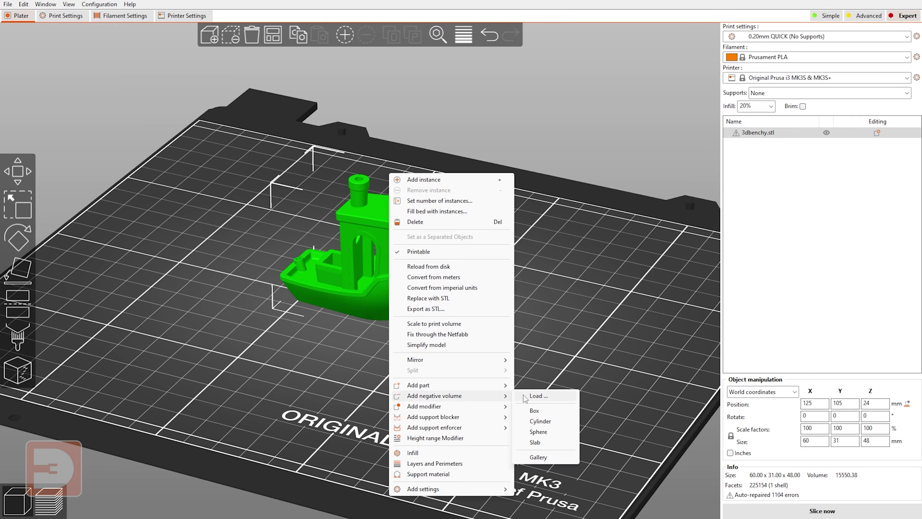
click(543, 411)
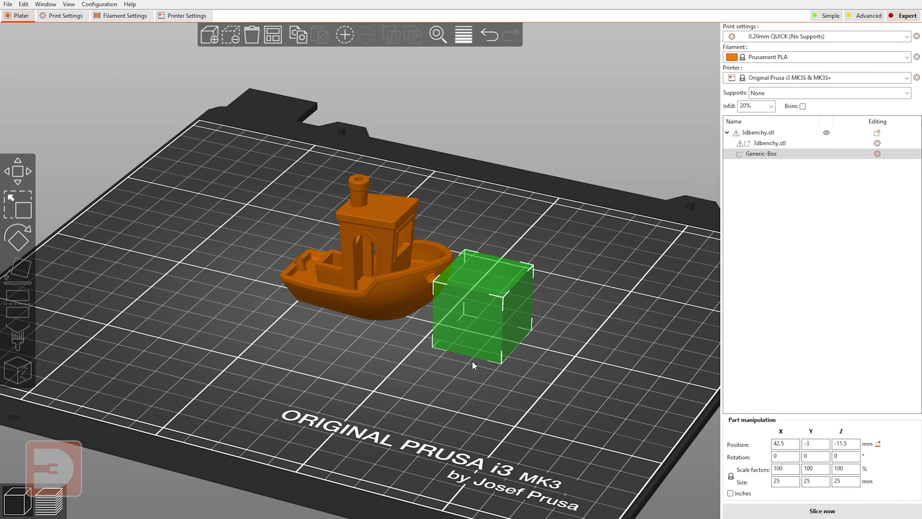
drag(497, 309, 267, 255)
click(16, 208)
drag(268, 289, 160, 372)
click(16, 241)
drag(298, 160, 327, 80)
click(623, 266)
drag(623, 266, 448, 362)
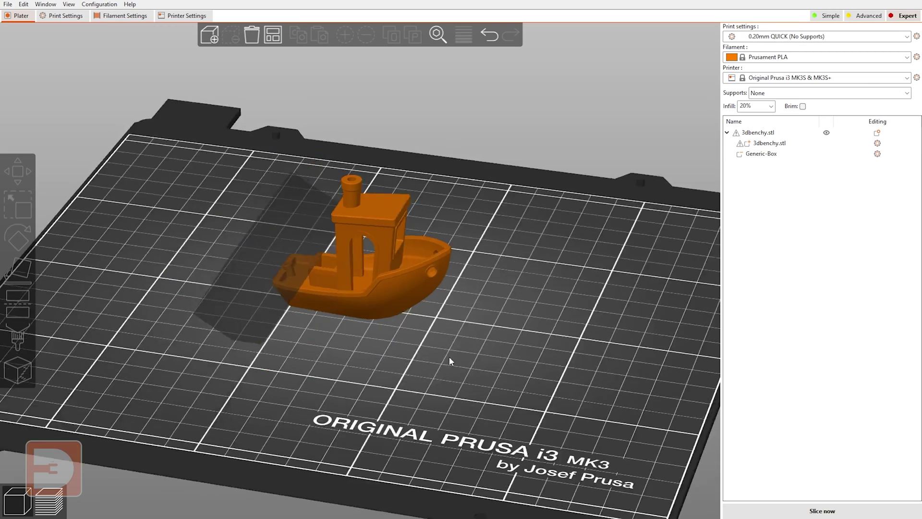
drag(262, 240, 288, 269)
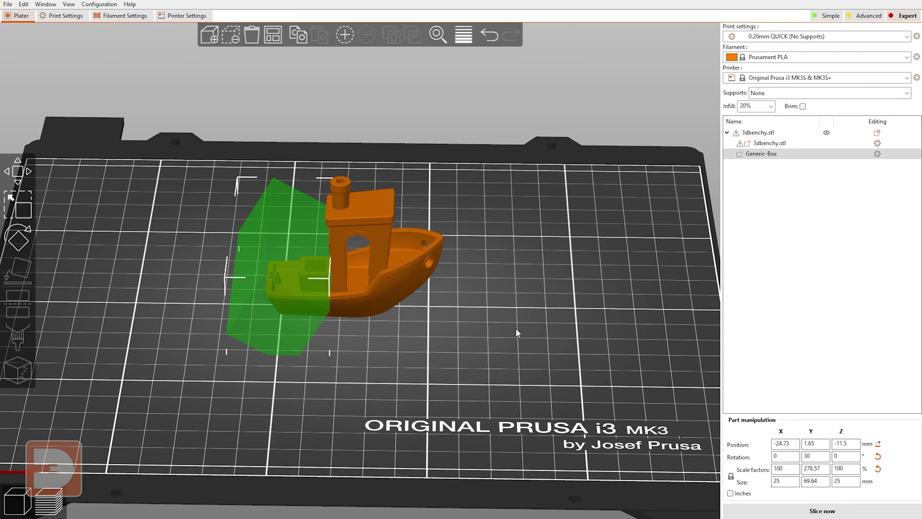
Slice the Benchy with the box cutout and inspect the sliced boat.
drag(516, 330, 518, 320)
drag(267, 251, 435, 360)
scroll(325, 281, up, 5)
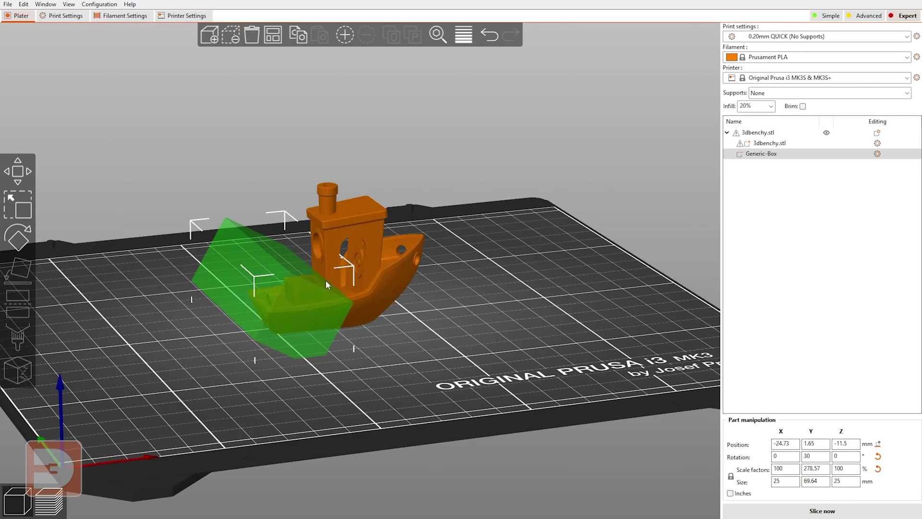
click(815, 511)
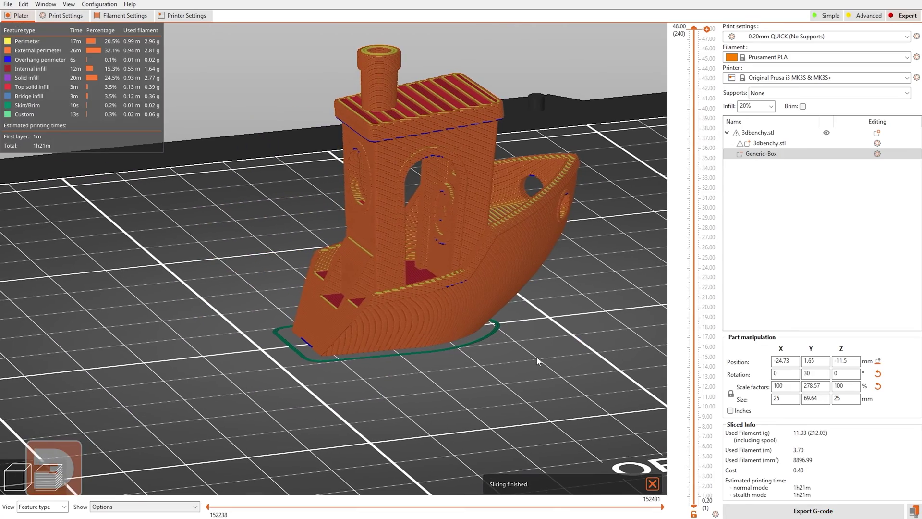
drag(322, 321, 471, 385)
Delete the Generic-Box cutout from the Benchy in the 3D editing view.
click(17, 478)
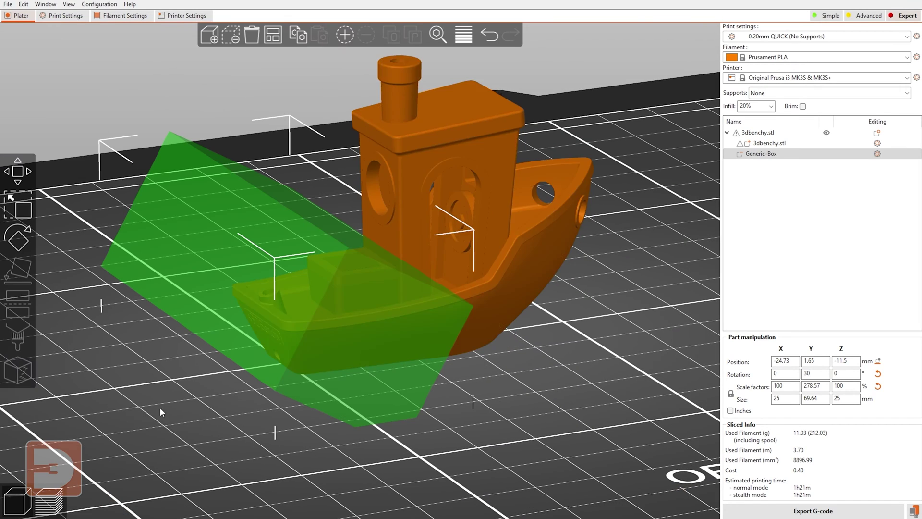
right_click(752, 161)
click(780, 162)
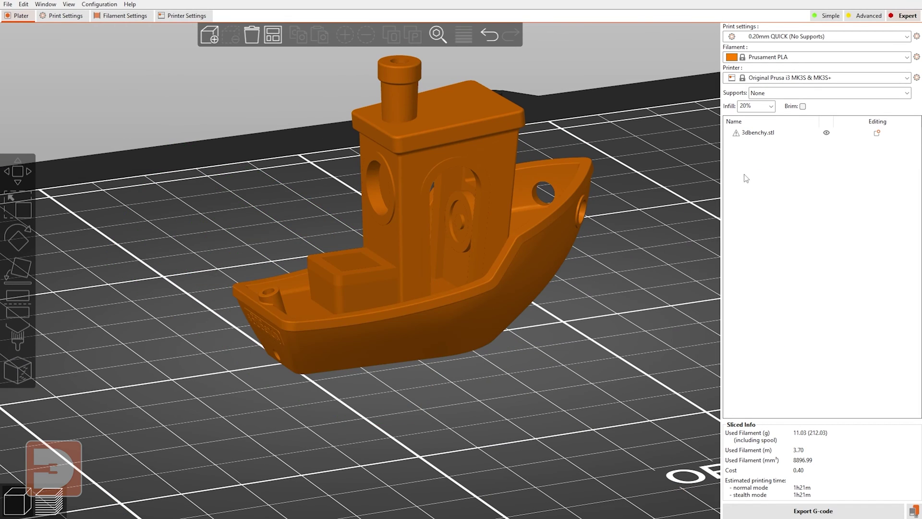
Add a cylinder negative volume to the Benchy and scale it thin (about 3 mm) and tall.
drag(583, 312, 699, 189)
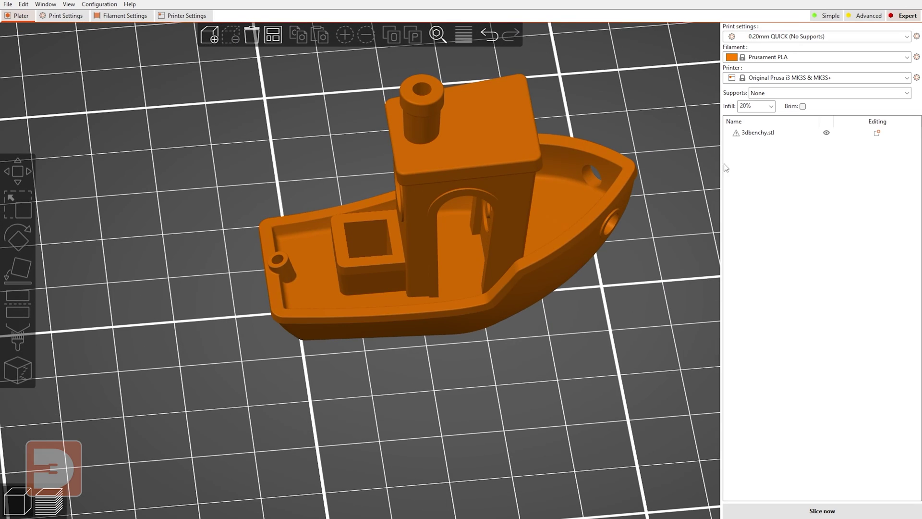
right_click(757, 135)
mouse_move(803, 358)
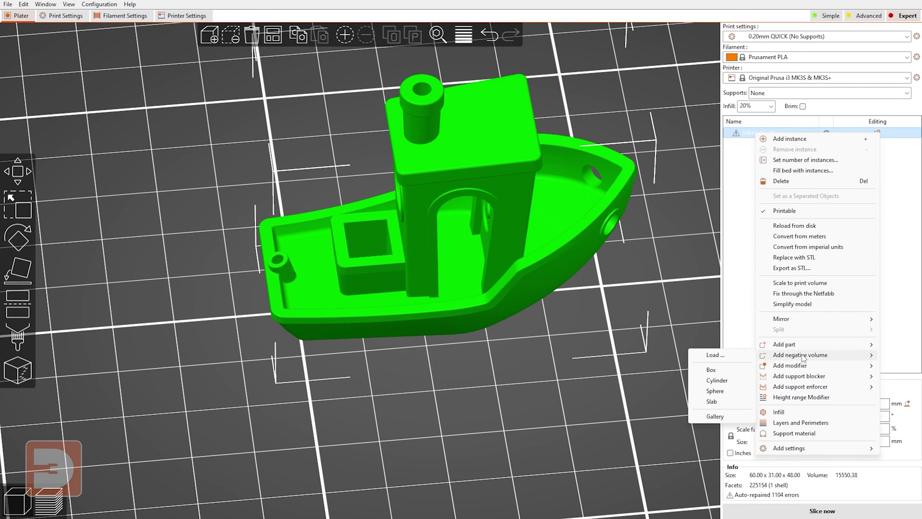
click(714, 381)
key(z)
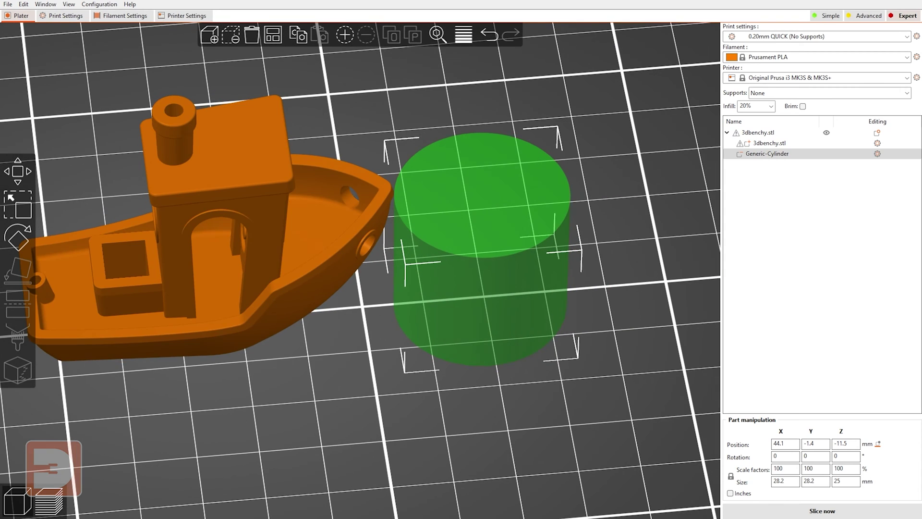
key(s)
drag(625, 324, 475, 250)
drag(480, 214, 483, 79)
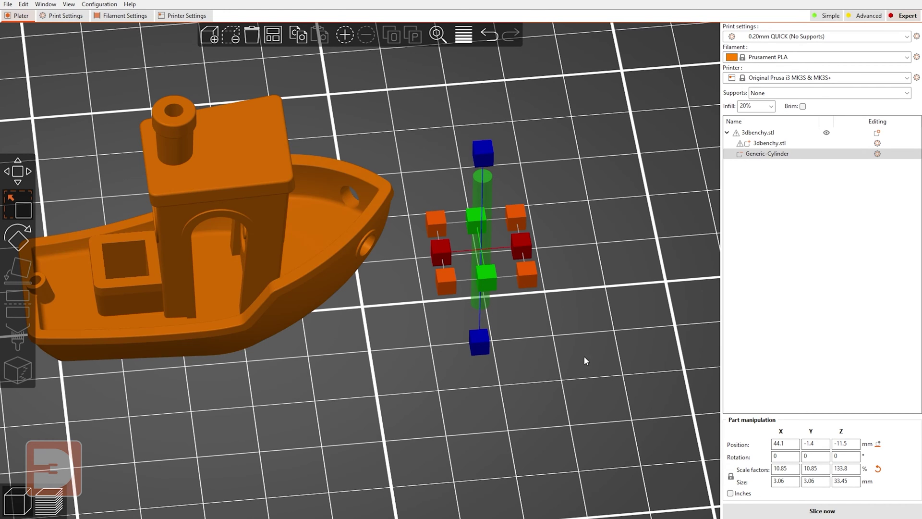
Move the cylinder onto the Benchy's rear deck and slice the result.
click(520, 287)
drag(482, 266, 74, 323)
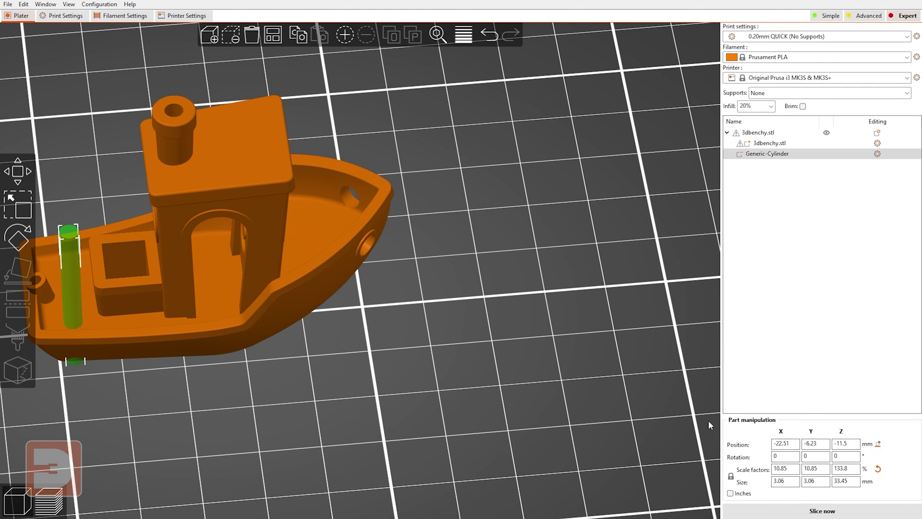
click(823, 511)
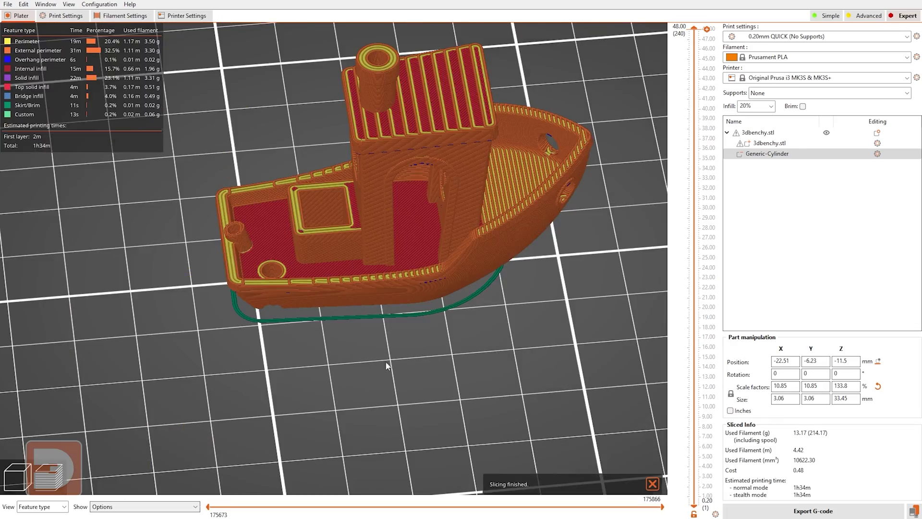
drag(209, 394, 313, 394)
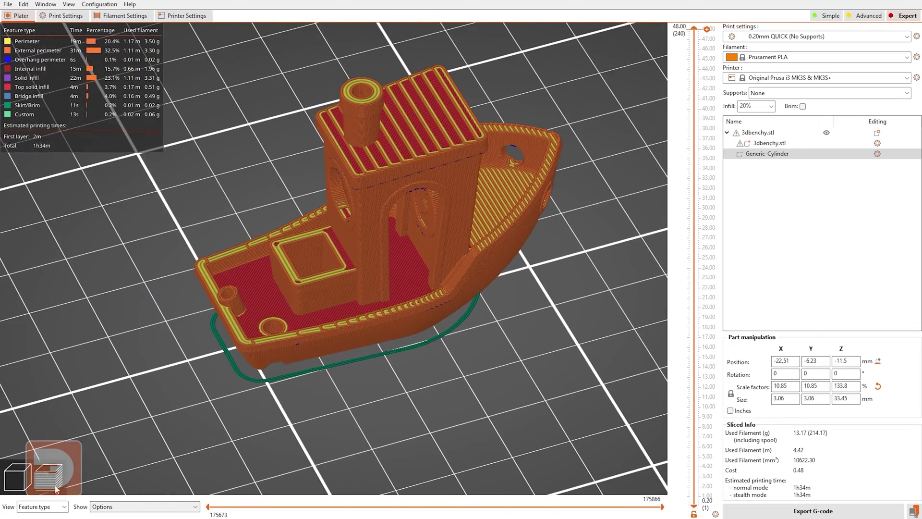
click(15, 474)
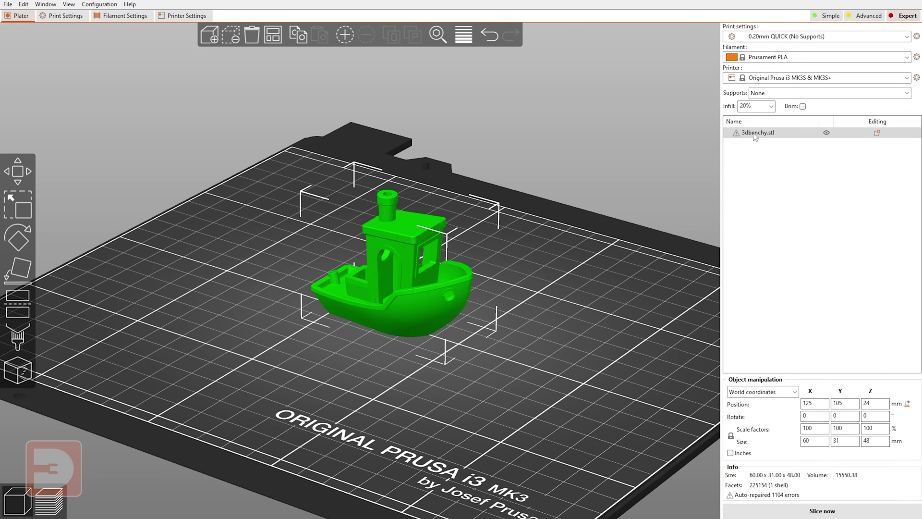
Clear the bed by deleting all objects.
right_click(755, 136)
mouse_move(805, 358)
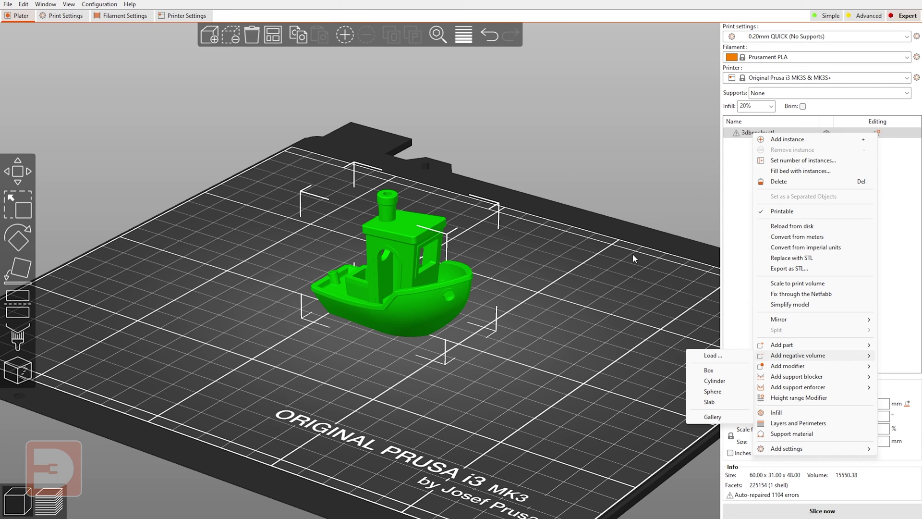
click(610, 291)
click(252, 35)
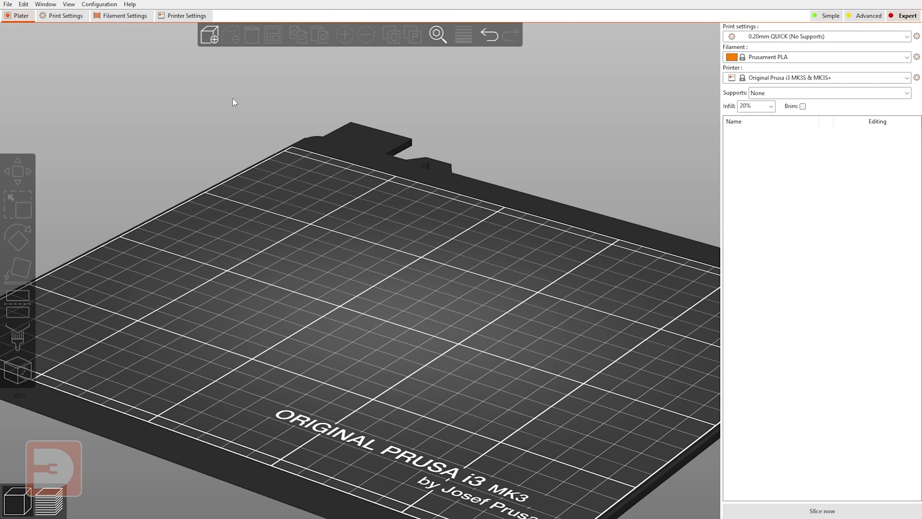
Import Box.stl as a 50 mm cube onto the bed.
key(ctrl+i)
click(114, 102)
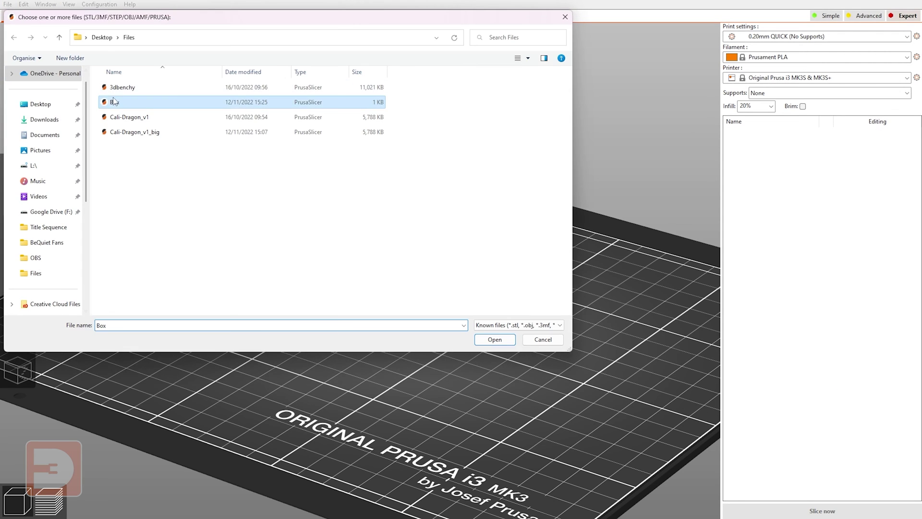
click(509, 341)
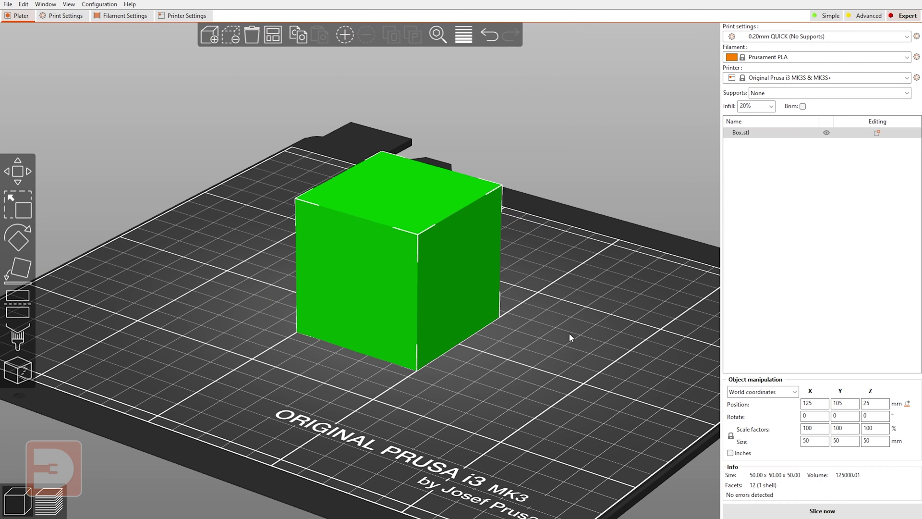
Choose Cali-Dragon_v1 as a model to load as a negative volume in the cube.
right_click(433, 258)
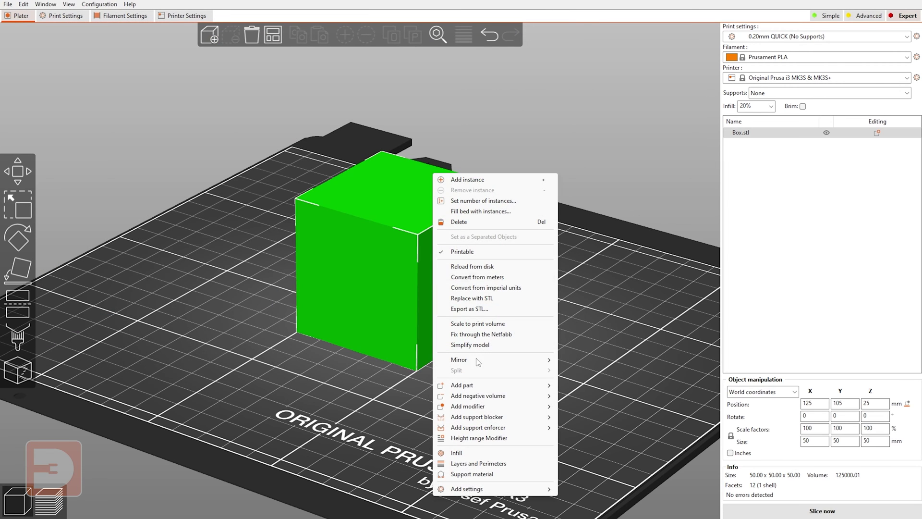
mouse_move(539, 400)
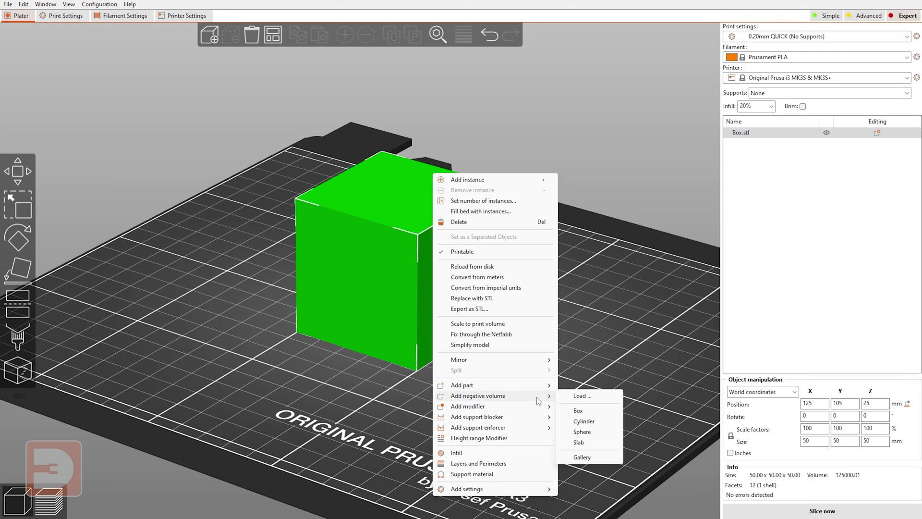
click(593, 396)
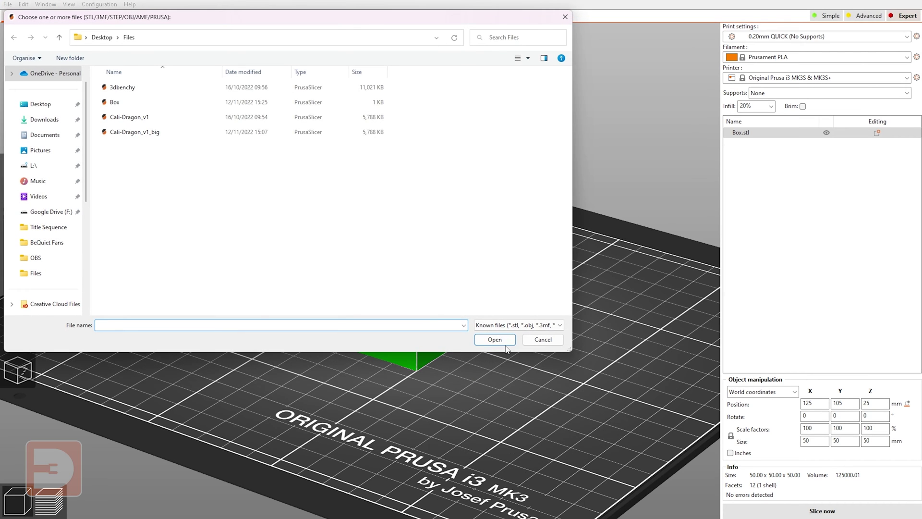
click(201, 117)
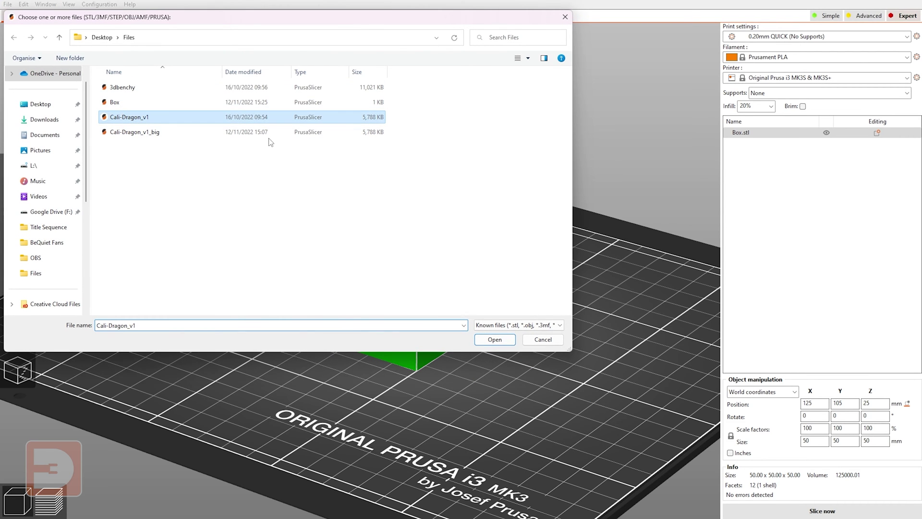
Load Cali-Dragon_v1 as a negative volume and move it next to the cube.
click(495, 339)
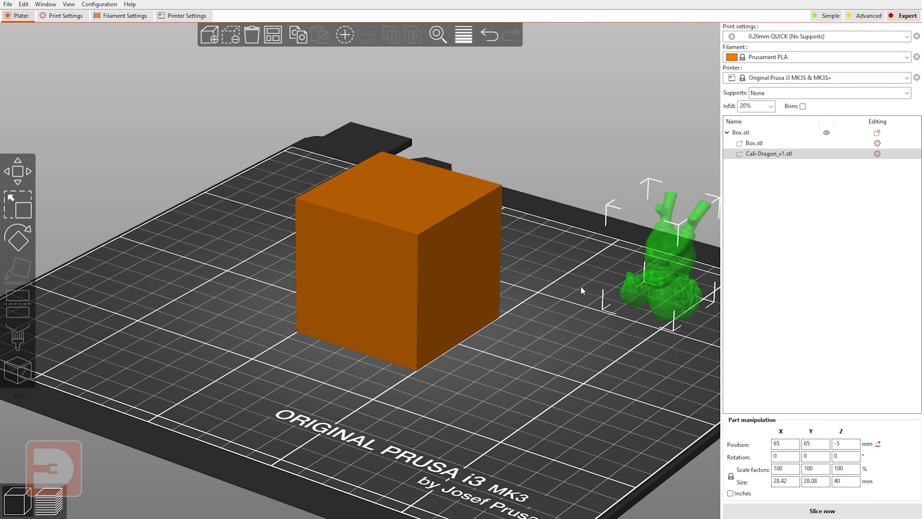
drag(601, 344, 595, 273)
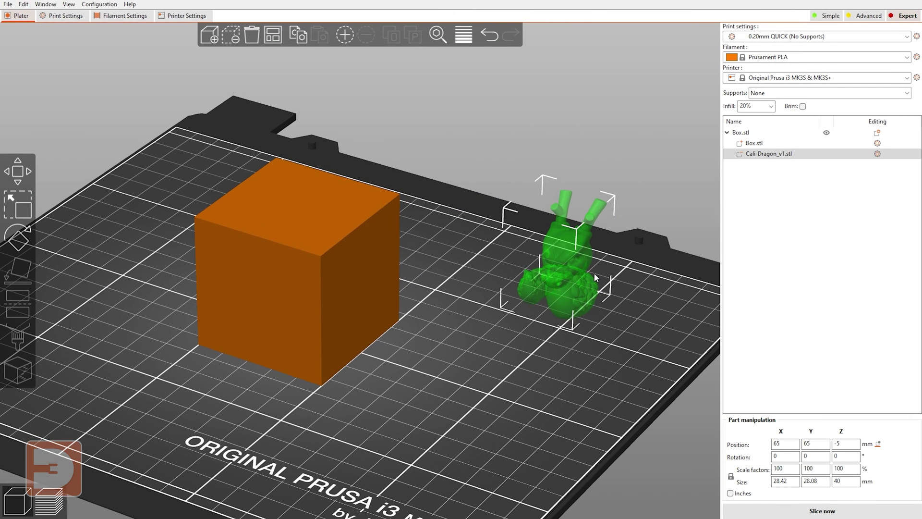
drag(531, 269, 442, 318)
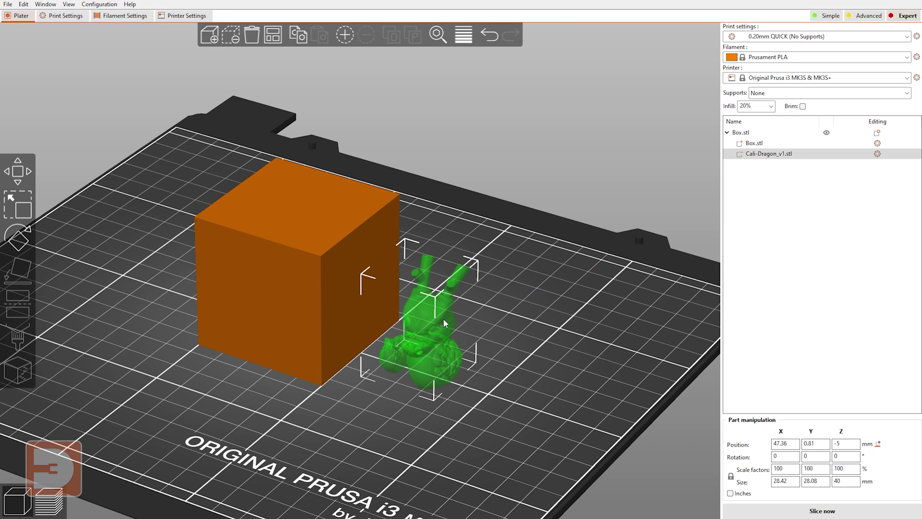
Rotate the dragon to Z 280.58°, press it into the cube's side, and slice (3h56m, 43.97 g).
click(25, 241)
drag(523, 355, 370, 385)
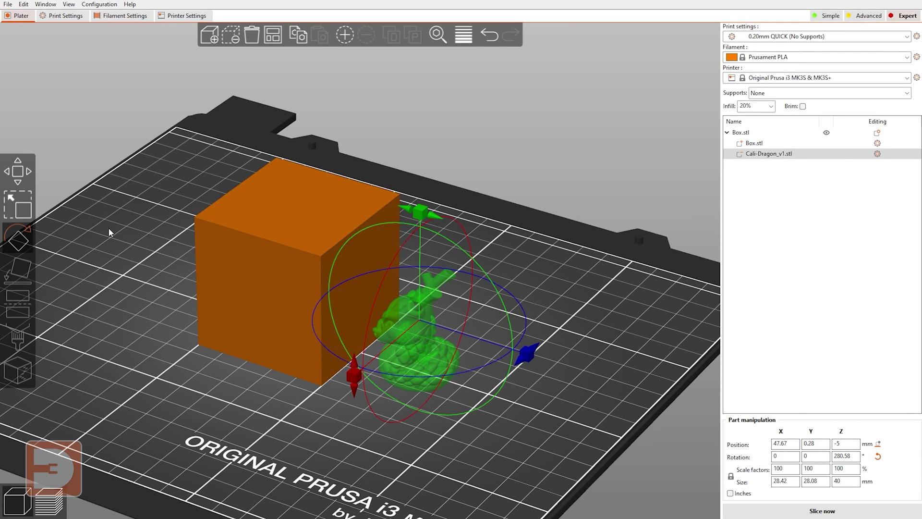
click(166, 251)
click(409, 346)
drag(408, 345, 386, 336)
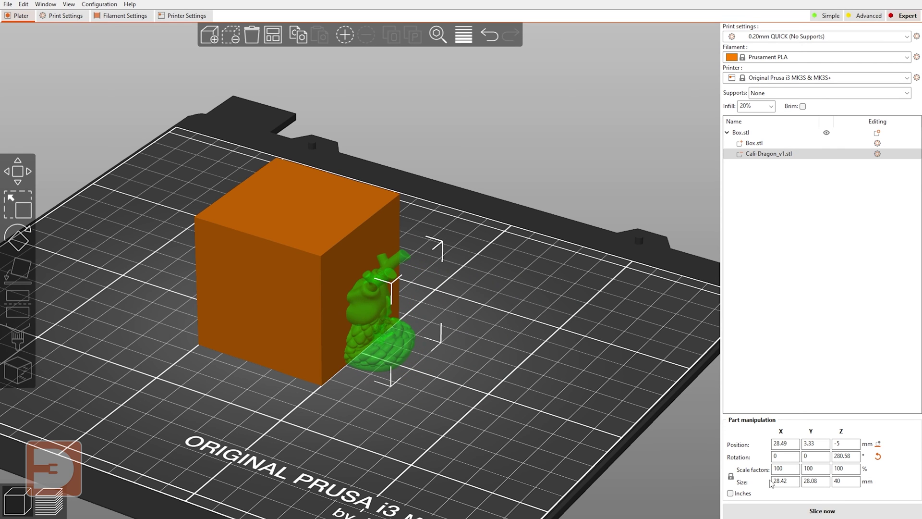
click(823, 511)
drag(293, 320, 428, 346)
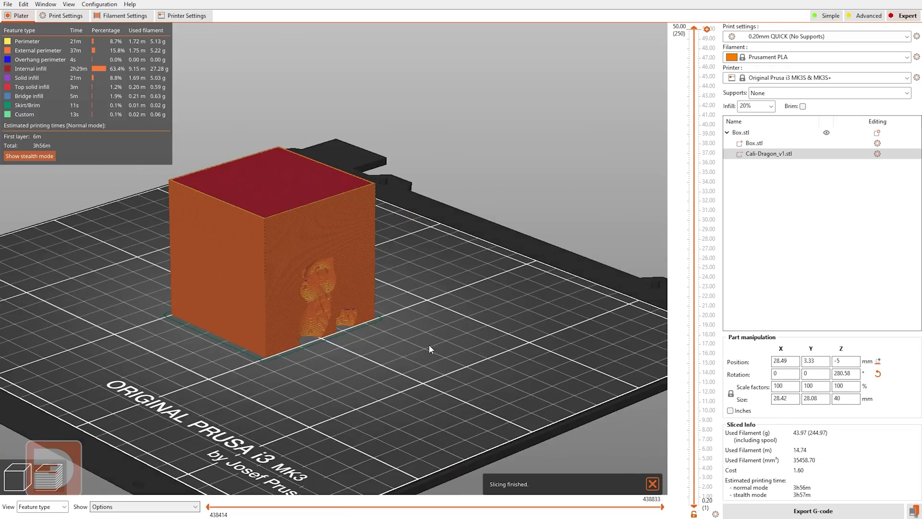
Zoom and orbit the sliced preview to a low side view of the dragon cutout.
scroll(302, 325, up, 5)
drag(565, 310, 511, 319)
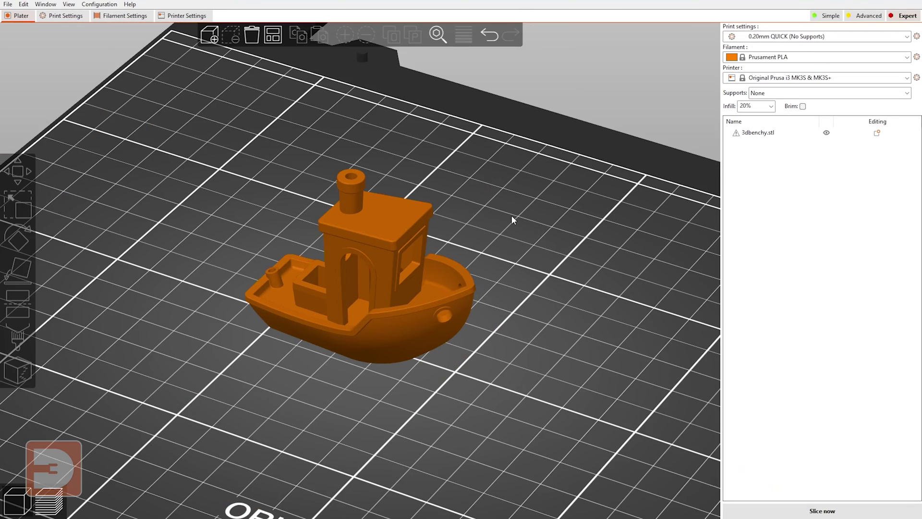
Load Cali-Dragon_v1.stl from file as an added part of the 3dbenchy object.
right_click(760, 135)
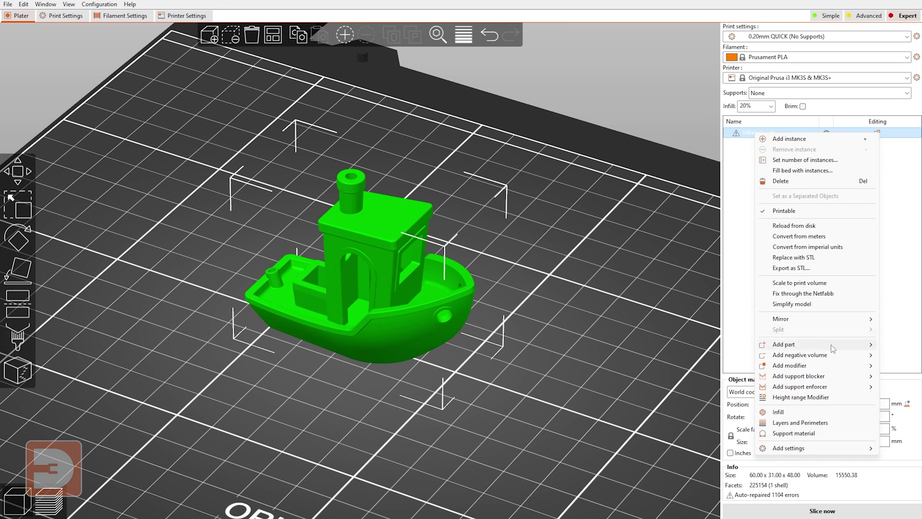
mouse_move(787, 348)
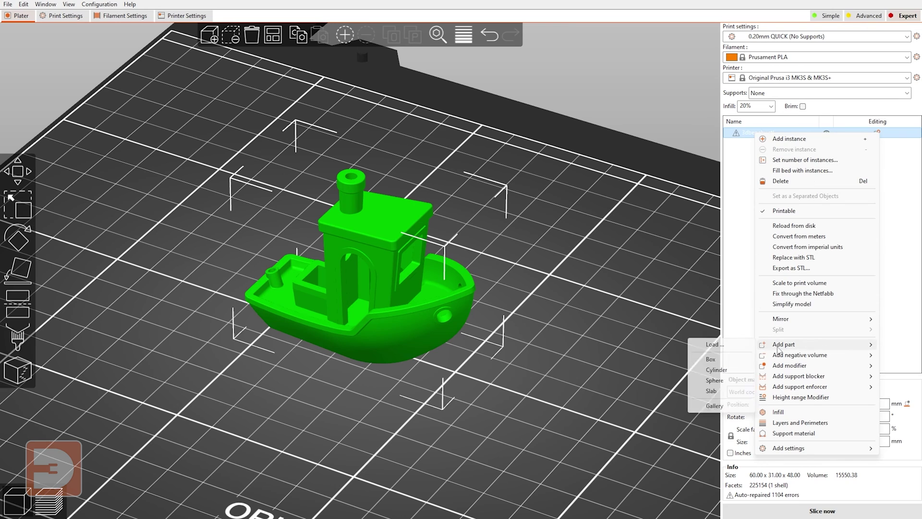
click(715, 344)
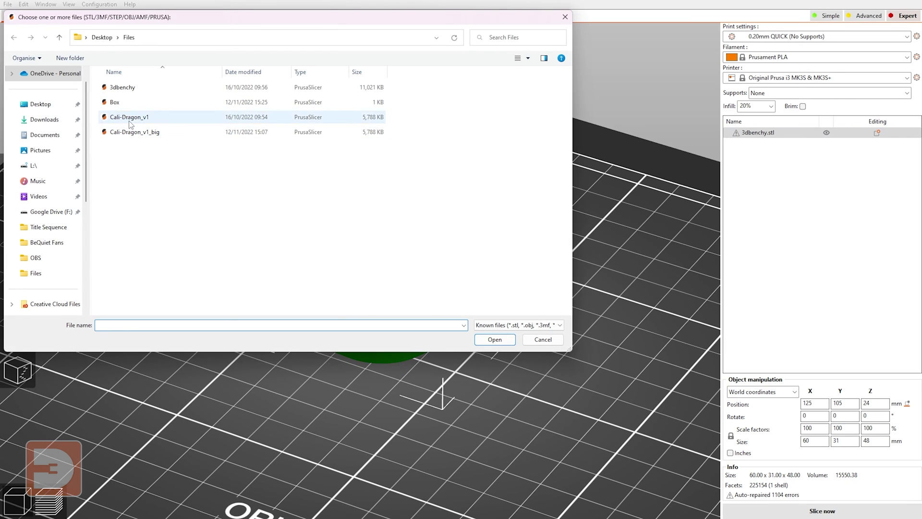
click(130, 117)
click(494, 339)
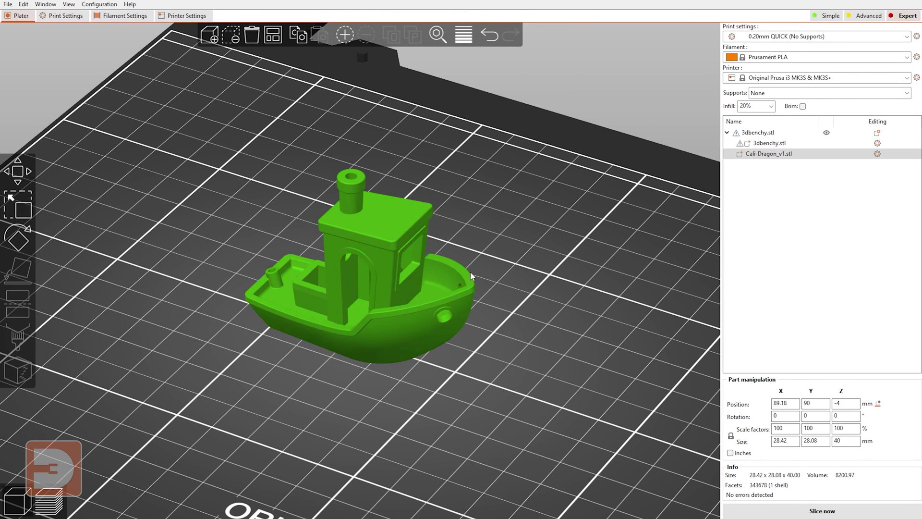
scroll(601, 298, down, 4)
Move the dragon part beside the Benchy and raise it above the boat.
drag(638, 269, 369, 291)
key(b)
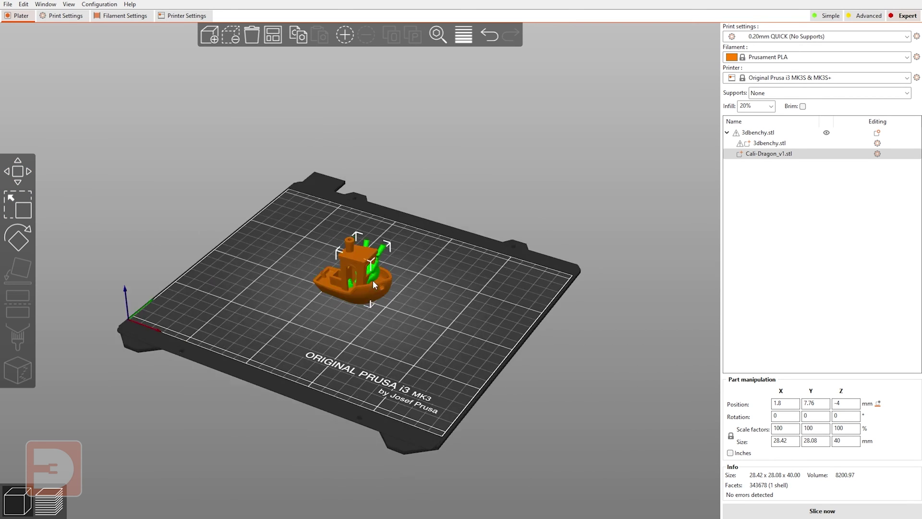
key(z)
click(17, 173)
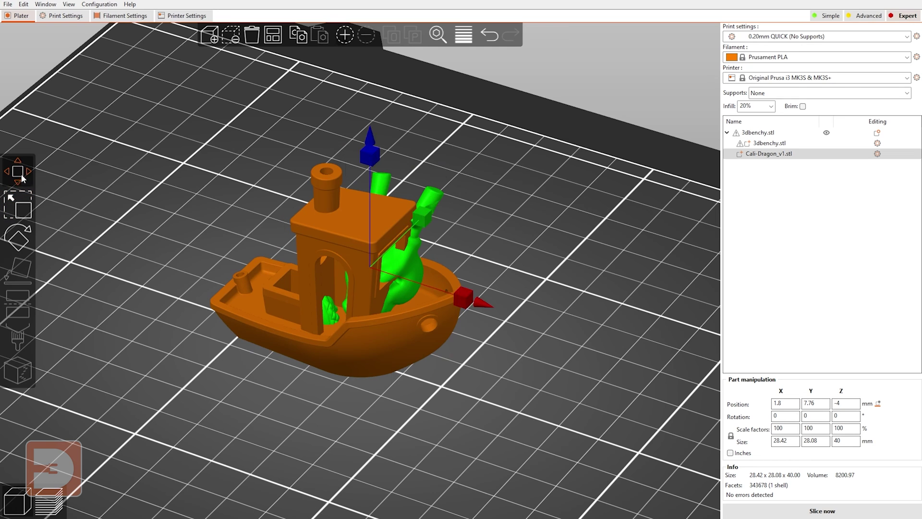
drag(372, 153, 373, 43)
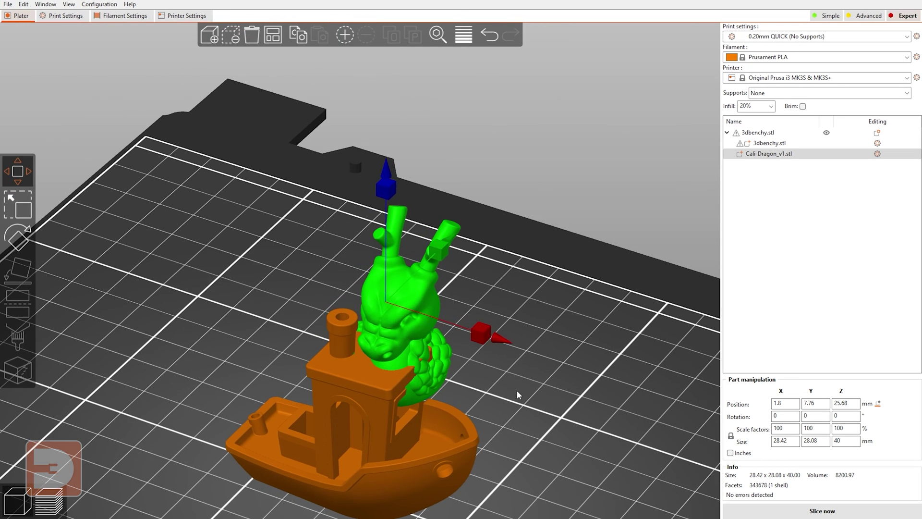
drag(395, 191, 368, 163)
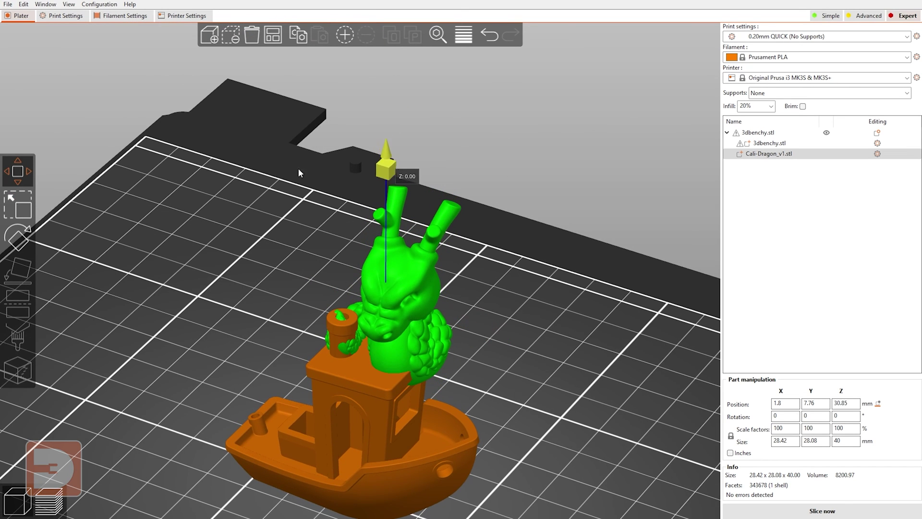
Rotate the dragon to Z 82.1° and scale it down to 31.92%.
click(17, 242)
drag(540, 327, 543, 169)
click(23, 210)
drag(513, 284, 423, 264)
Position the shrunken dragon so it sits on top of the cabin roof.
key(m)
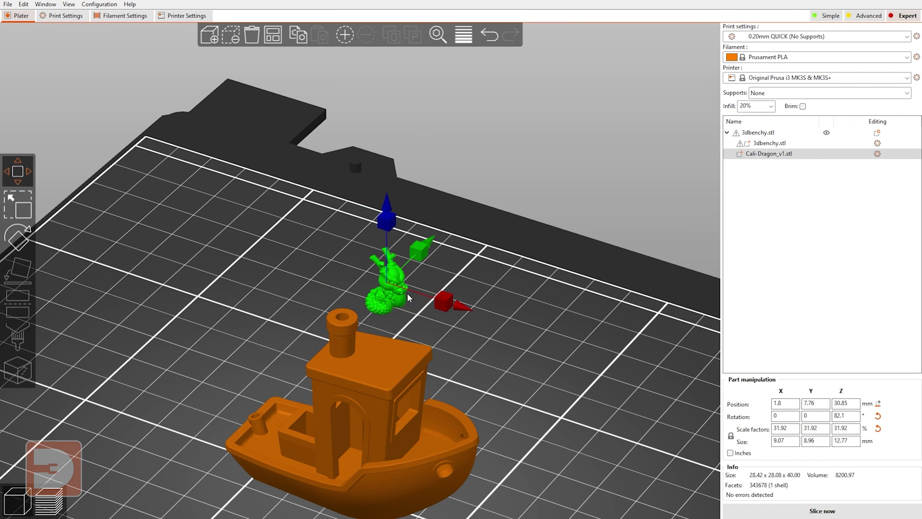
drag(407, 296, 400, 343)
key(3)
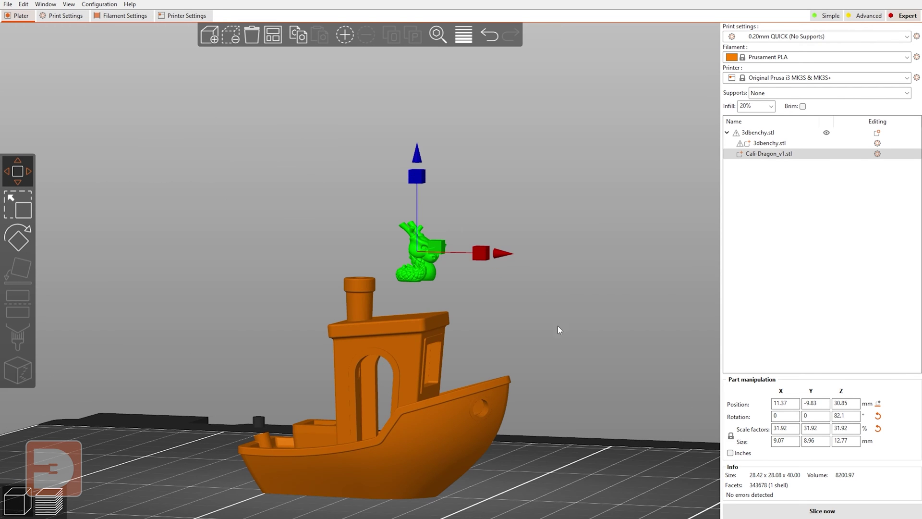
drag(417, 177, 280, 288)
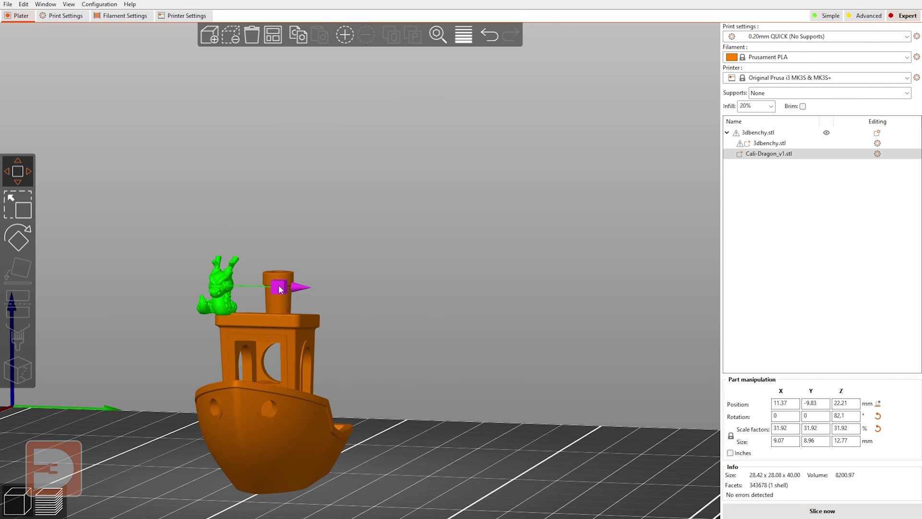
drag(390, 348, 480, 352)
drag(534, 284, 538, 284)
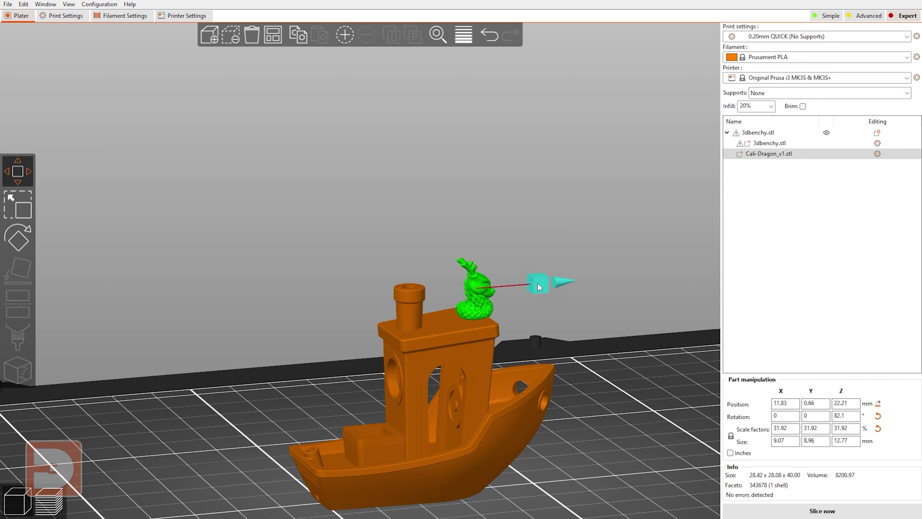
Slice the Benchy with its roof dragon (1h37m, 13.36 g of filament).
drag(466, 229, 466, 230)
click(601, 282)
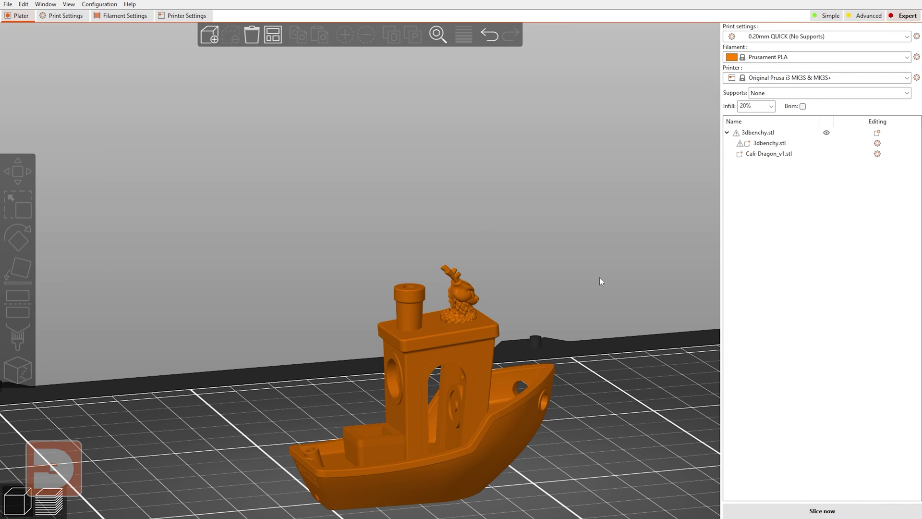
drag(601, 282, 704, 328)
right_drag(563, 326, 567, 244)
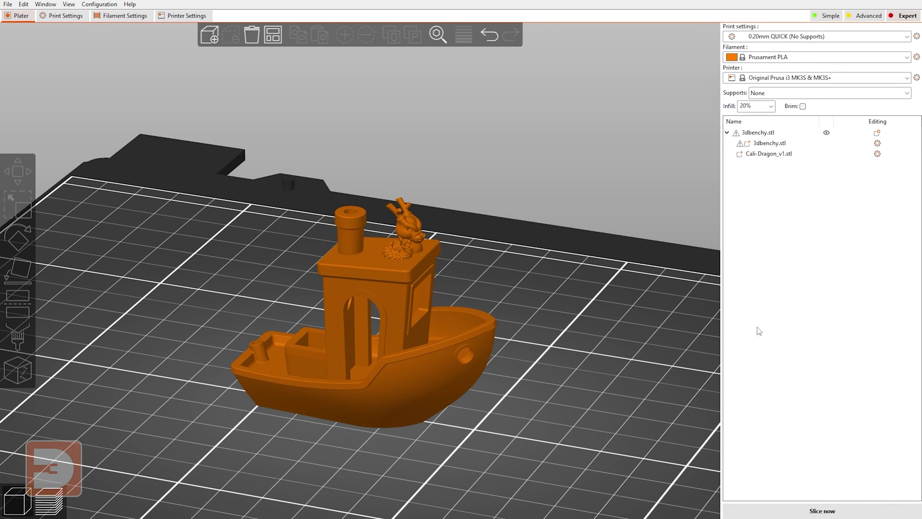
click(849, 509)
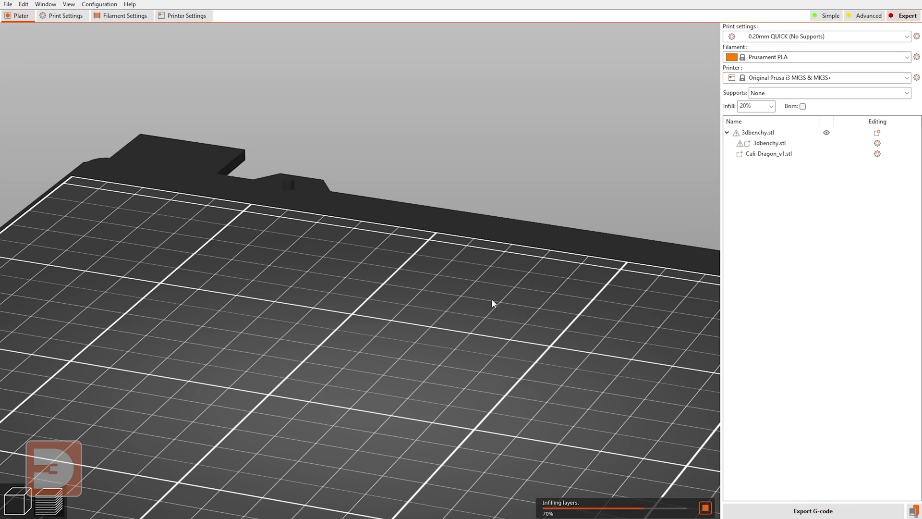
Inspect the layers up to the cabin roof, then return to the 3D editing view.
scroll(443, 258, up, 8)
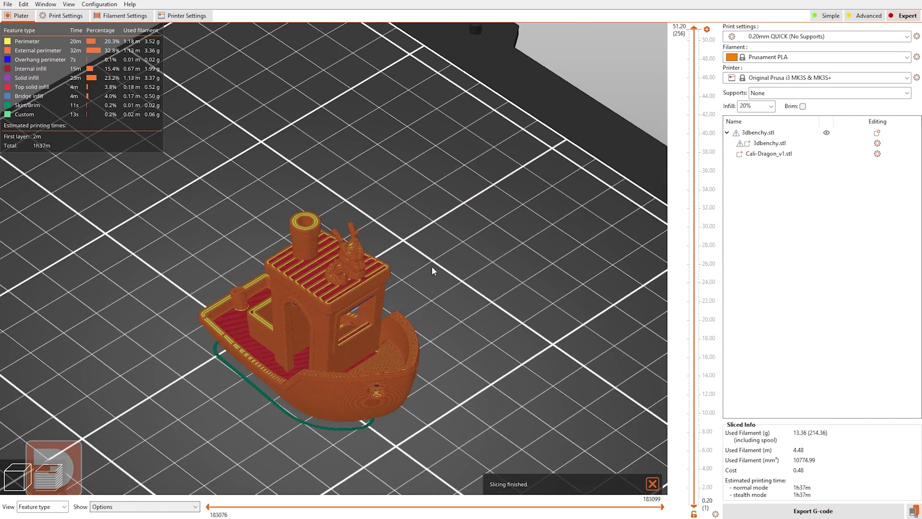
drag(536, 242, 549, 219)
drag(699, 32, 677, 33)
scroll(583, 206, down, 5)
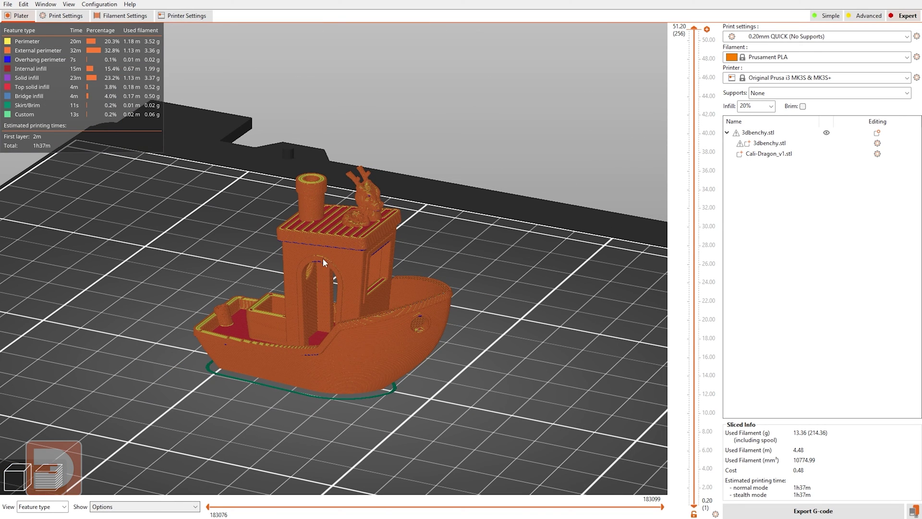
click(17, 477)
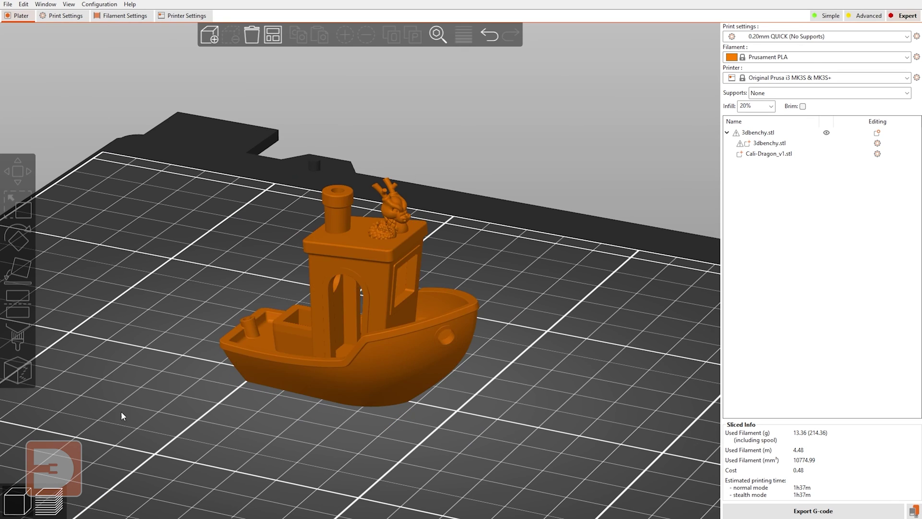